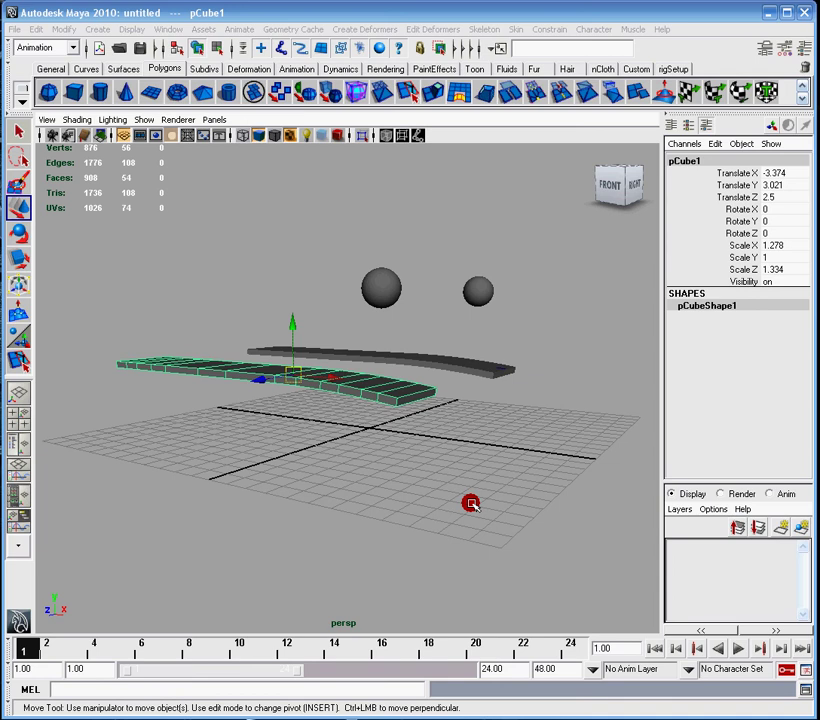
# Step: Survey the planks and spheres, moving the left sphere up and down to check its height
pyautogui.keyDown('alt'); pyautogui.moveTo(524, 350); pyautogui.dragTo(418, 400); pyautogui.keyUp('alt')
pyautogui.keyDown('alt'); pyautogui.moveTo(480, 372); pyautogui.dragTo(439, 395, button='middle'); pyautogui.keyUp('alt')
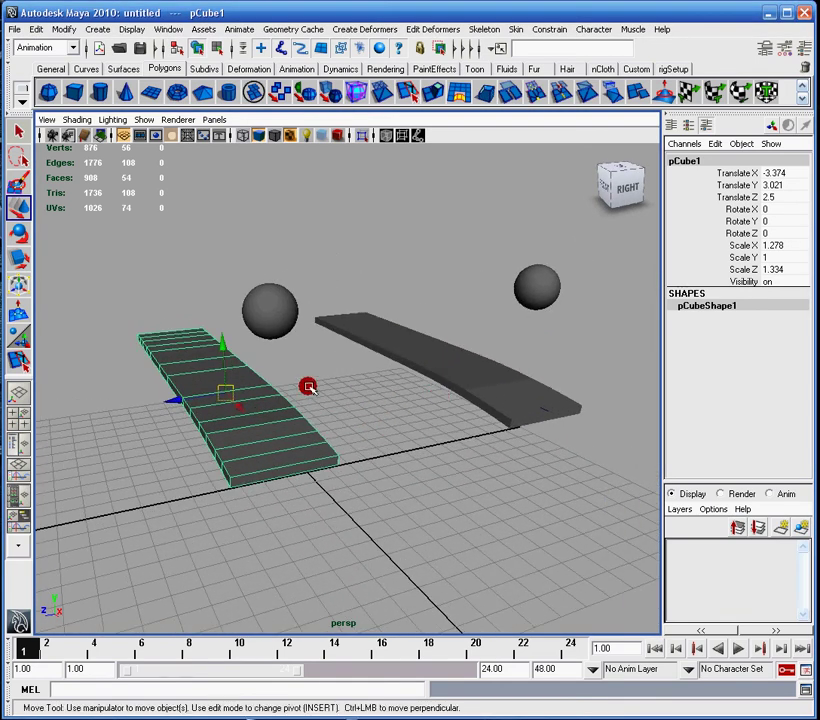
pyautogui.keyDown('alt'); pyautogui.moveTo(308, 387); pyautogui.dragTo(335, 383); pyautogui.keyUp('alt')
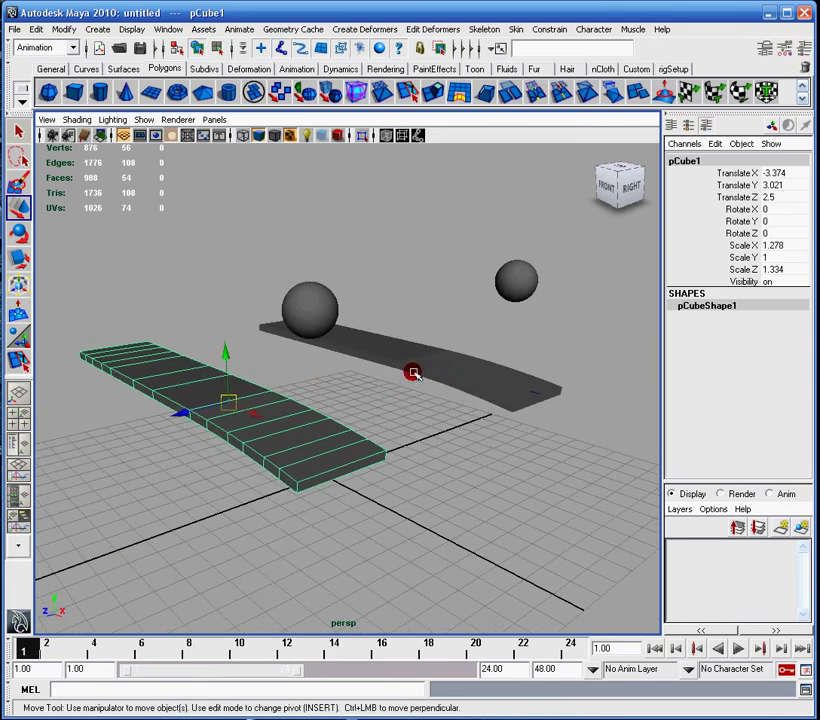
pyautogui.keyDown('alt'); pyautogui.moveTo(393, 361); pyautogui.dragTo(402, 366, button='middle'); pyautogui.keyUp('alt')
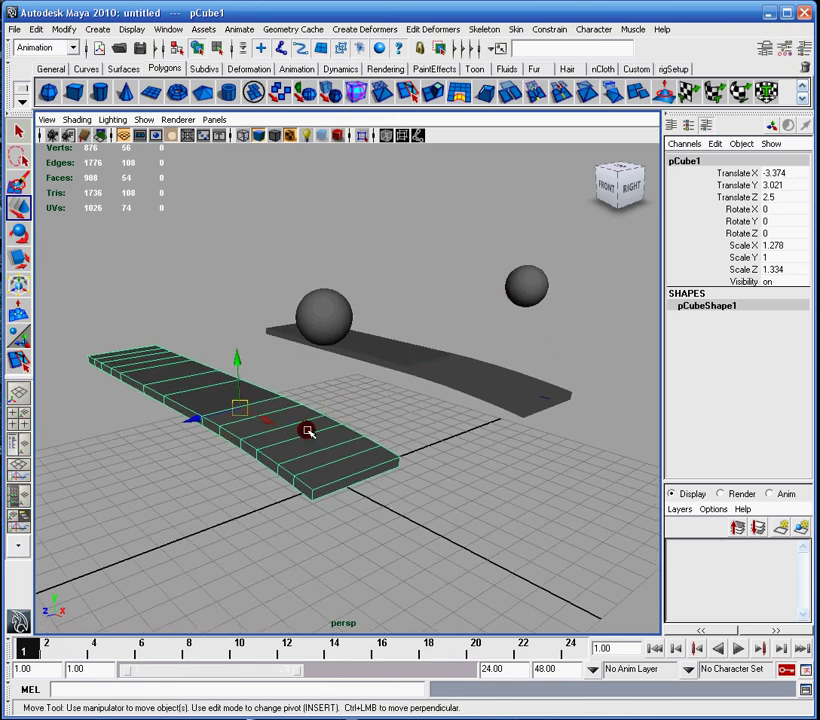
pyautogui.keyDown('alt'); pyautogui.moveTo(237, 415); pyautogui.dragTo(264, 429); pyautogui.keyUp('alt')
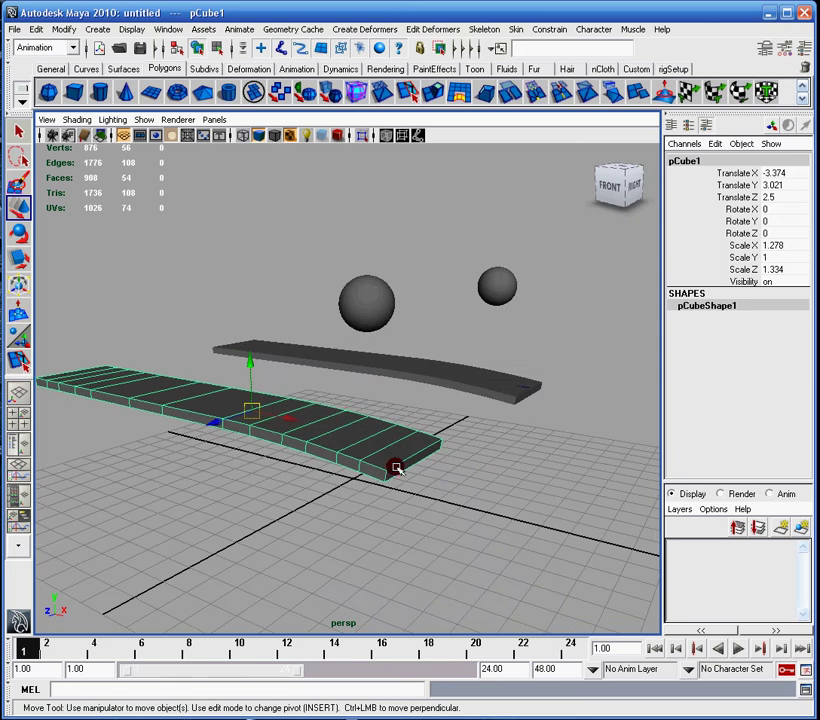
pyautogui.click(379, 298)
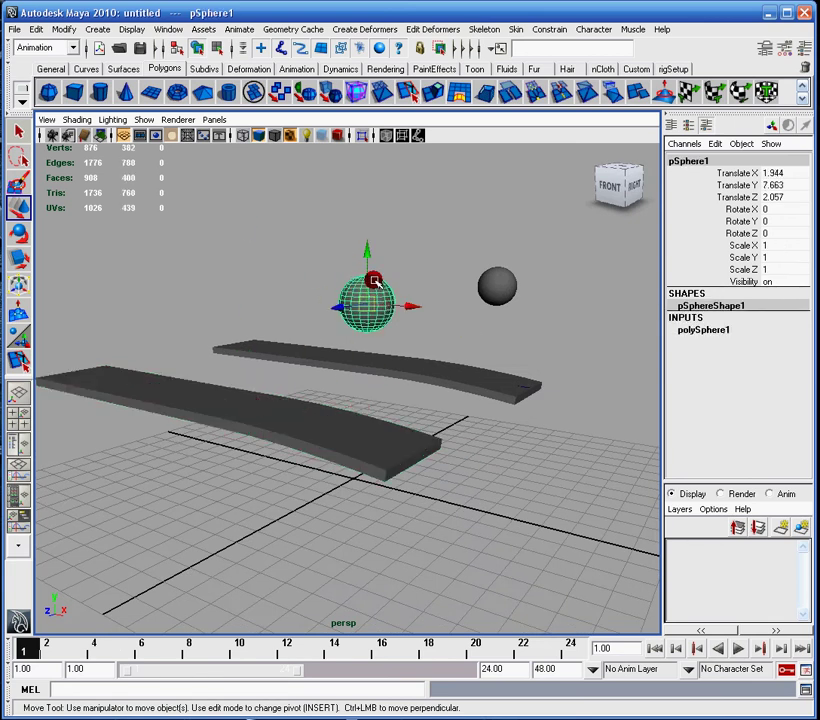
pyautogui.moveTo(367, 232); pyautogui.dragTo(364, 368)
# Step: Add a Nonlinear Bend deformer to the front plank pCube1
pyautogui.click(348, 443)
pyautogui.keyDown('alt'); pyautogui.moveTo(456, 331); pyautogui.dragTo(428, 293); pyautogui.keyUp('alt')
pyautogui.keyDown('alt'); pyautogui.moveTo(428, 293); pyautogui.dragTo(403, 383, button='right'); pyautogui.keyUp('alt')
pyautogui.click(364, 29)
pyautogui.moveTo(415, 136)
pyautogui.click(480, 143)
# Step: Rotate the bend deformer 90° in Z and set its High Bound to 0
pyautogui.click(783, 231)
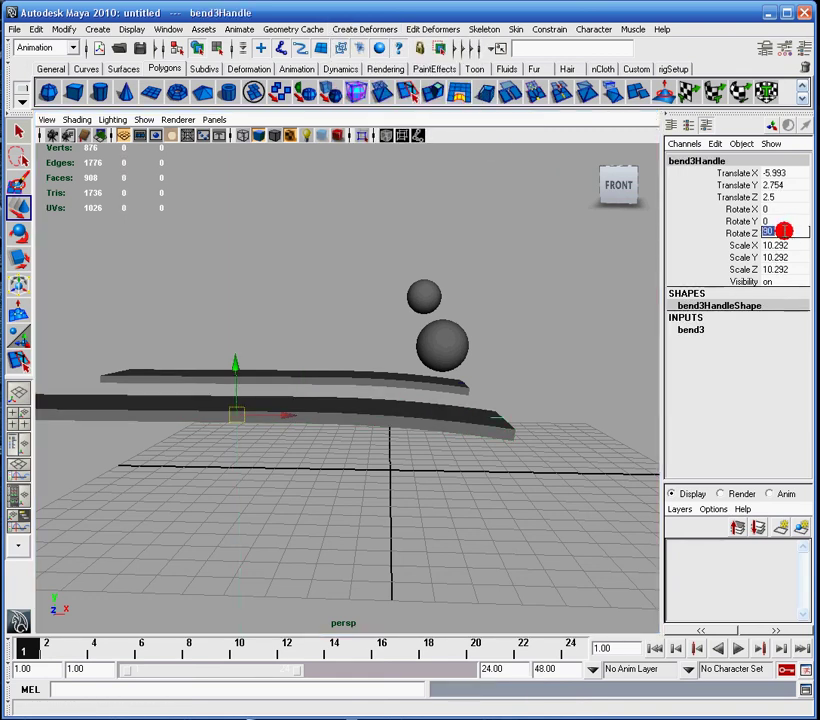
pyautogui.write('90')
pyautogui.press('Return')
pyautogui.click(690, 329)
pyautogui.click(741, 354)
pyautogui.moveTo(420, 345); pyautogui.dragTo(471, 341, button='middle')
pyautogui.hotkey('ctrl', 'z')
pyautogui.hotkey('ctrl', 'z')
pyautogui.click(776, 365)
pyautogui.click(777, 377)
pyautogui.write('0')
pyautogui.press('Return')
# Step: Slide the bend Curvature toward -0.32 so the plank arcs downward
pyautogui.moveTo(366, 344); pyautogui.dragTo(388, 331, button='middle')
pyautogui.keyDown('alt'); pyautogui.moveTo(388, 331); pyautogui.dragTo(404, 302); pyautogui.keyUp('alt')
pyautogui.moveTo(404, 302)
pyautogui.mouseDown(button='middle')
pyautogui.moveTo(403, 326)
pyautogui.moveTo(395, 317)
pyautogui.moveTo(450, 296)
pyautogui.moveTo(357, 311)
pyautogui.moveTo(400, 311)
pyautogui.mouseUp(button='middle')
pyautogui.click(725, 353)
pyautogui.moveTo(476, 355); pyautogui.dragTo(351, 360, button='middle')
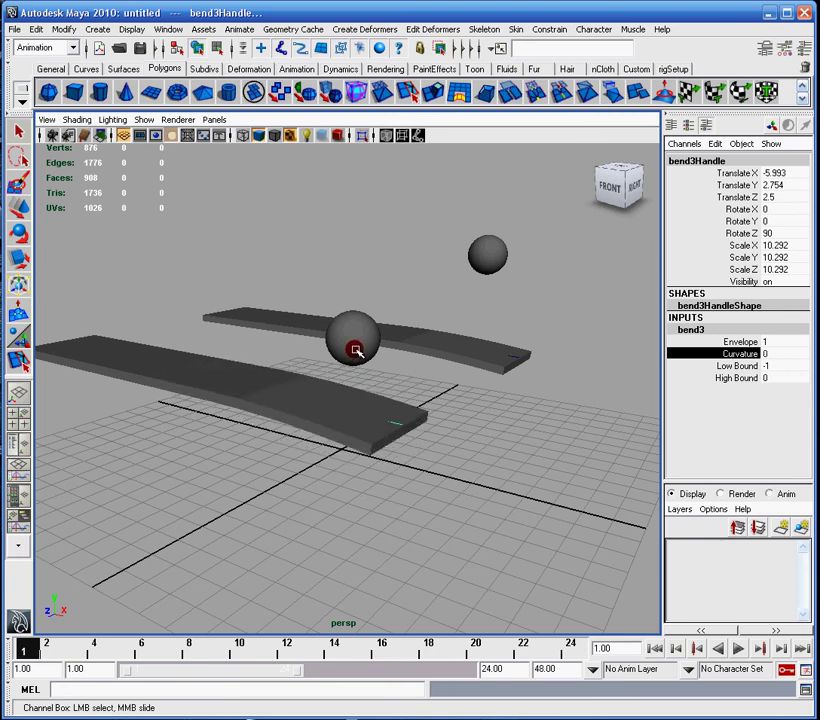
# Step: Raise the first sphere above the board with the Move tool
pyautogui.click(355, 349)
pyautogui.press('w')
pyautogui.moveTo(364, 287)
pyautogui.mouseDown()
pyautogui.moveTo(351, 315)
pyautogui.moveTo(360, 228)
pyautogui.moveTo(353, 333)
pyautogui.moveTo(357, 280)
pyautogui.mouseUp()
# Step: Vary the front plank's bend3 Curvature, trying -0.27 and about 0.23
pyautogui.click(385, 425)
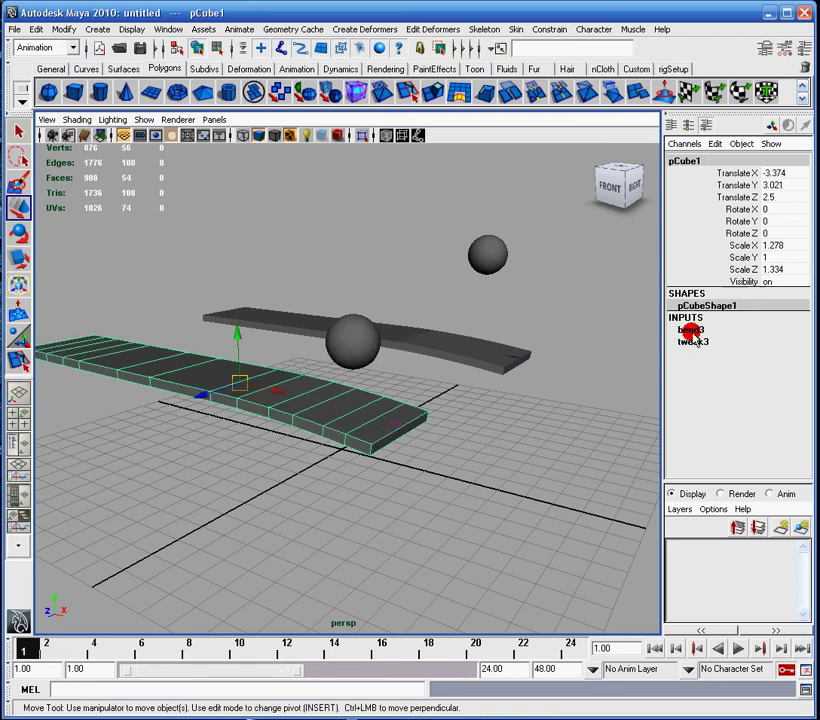
pyautogui.click(740, 331)
pyautogui.click(738, 353)
pyautogui.moveTo(470, 361); pyautogui.dragTo(447, 338, button='middle')
pyautogui.scroll(2, 447, 338)
pyautogui.keyDown('alt'); pyautogui.moveTo(395, 393); pyautogui.dragTo(490, 350); pyautogui.keyUp('alt')
pyautogui.moveTo(490, 350); pyautogui.dragTo(410, 216, button='middle')
# Step: Lower the sphere onto the bent board
pyautogui.click(395, 207)
pyautogui.press('w')
pyautogui.moveTo(384, 177); pyautogui.dragTo(427, 344)
pyautogui.keyDown('alt'); pyautogui.moveTo(427, 344); pyautogui.dragTo(436, 324, button='middle'); pyautogui.keyUp('alt')
pyautogui.keyDown('alt'); pyautogui.moveTo(436, 324); pyautogui.dragTo(450, 331, button='right'); pyautogui.keyUp('alt')
pyautogui.keyDown('alt'); pyautogui.moveTo(450, 331); pyautogui.dragTo(430, 393, button='middle'); pyautogui.keyUp('alt')
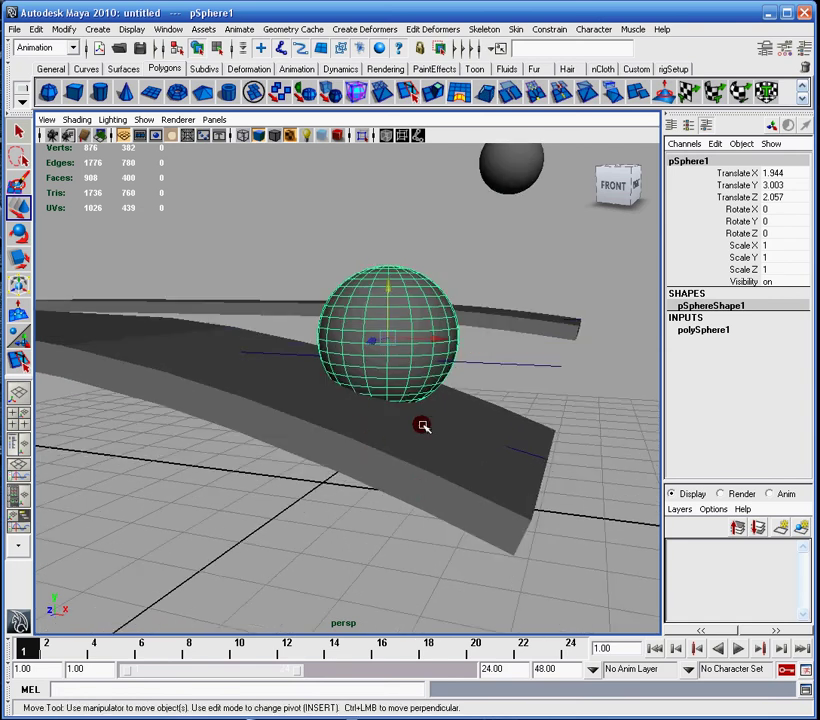
# Step: Reselect the front plank to show its bend settings and undo the sphere move
pyautogui.click(423, 438)
pyautogui.click(690, 329)
pyautogui.keyDown('alt'); pyautogui.moveTo(489, 324); pyautogui.dragTo(433, 343); pyautogui.keyUp('alt')
pyautogui.hotkey('ctrl', 'z')
pyautogui.hotkey('ctrl', 'z')
pyautogui.hotkey('ctrl', 'z')
pyautogui.hotkey('ctrl', 'z')
pyautogui.hotkey('ctrl', 'z')
# Step: Select the second ball and its Bounciness attribute, undoing an accidental move
pyautogui.click(490, 280)
pyautogui.click(421, 258)
pyautogui.keyDown('alt'); pyautogui.moveTo(555, 280); pyautogui.dragTo(390, 293); pyautogui.keyUp('alt')
pyautogui.keyDown('alt'); pyautogui.moveTo(390, 293); pyautogui.dragTo(381, 315, button='right'); pyautogui.keyUp('alt')
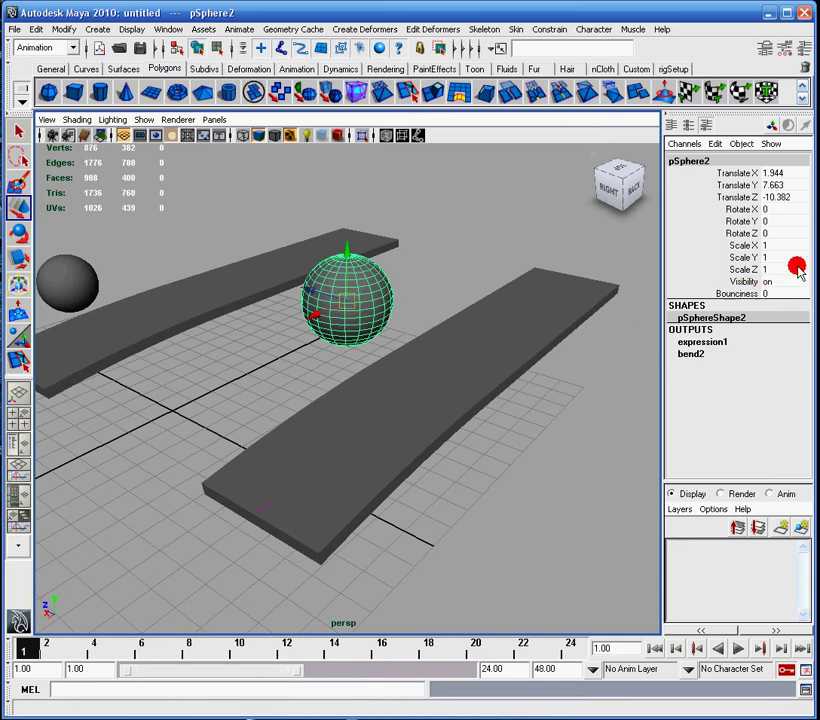
pyautogui.click(746, 294)
pyautogui.keyDown('alt'); pyautogui.moveTo(401, 297); pyautogui.dragTo(419, 254); pyautogui.keyUp('alt')
pyautogui.press('w')
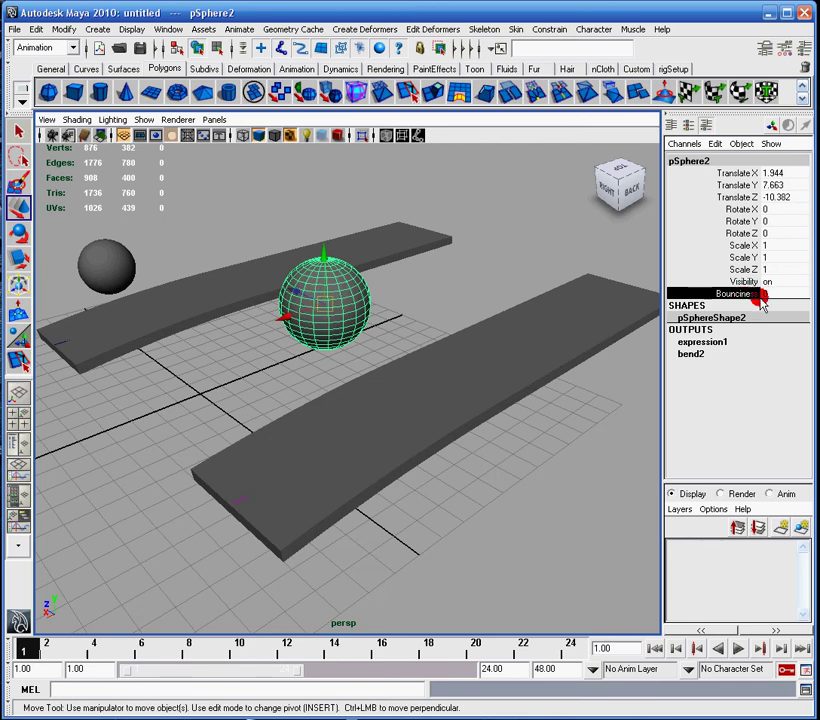
pyautogui.moveTo(461, 262); pyautogui.dragTo(465, 225, button='middle')
pyautogui.hotkey('ctrl', 'z')
# Step: Try Bounciness at -0.16, 0.3 and 0.26 to bend the plank, then undo to 0
pyautogui.click(705, 292)
pyautogui.moveTo(549, 251); pyautogui.dragTo(216, 332, button='middle')
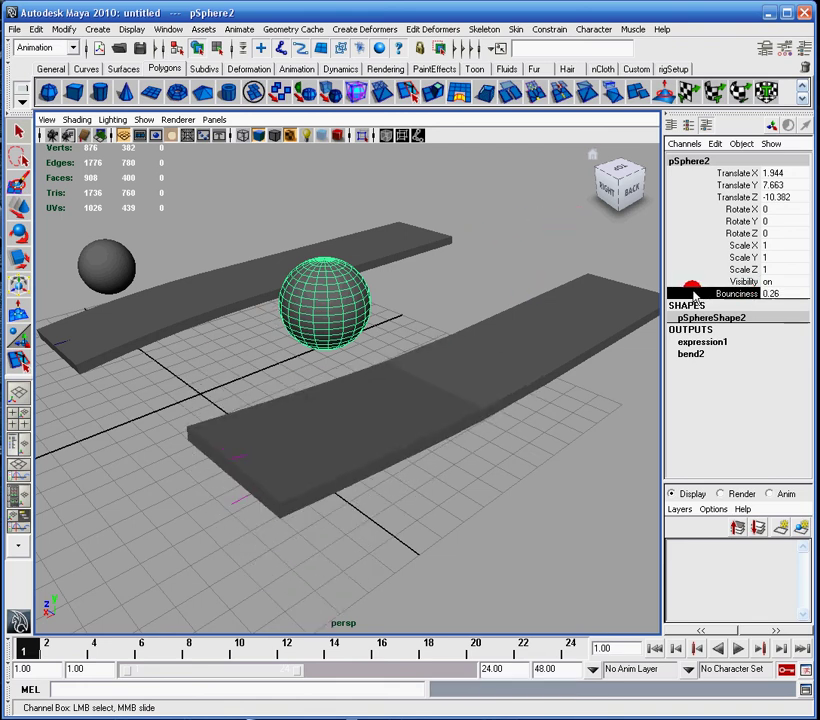
pyautogui.moveTo(524, 260); pyautogui.dragTo(485, 262, button='middle')
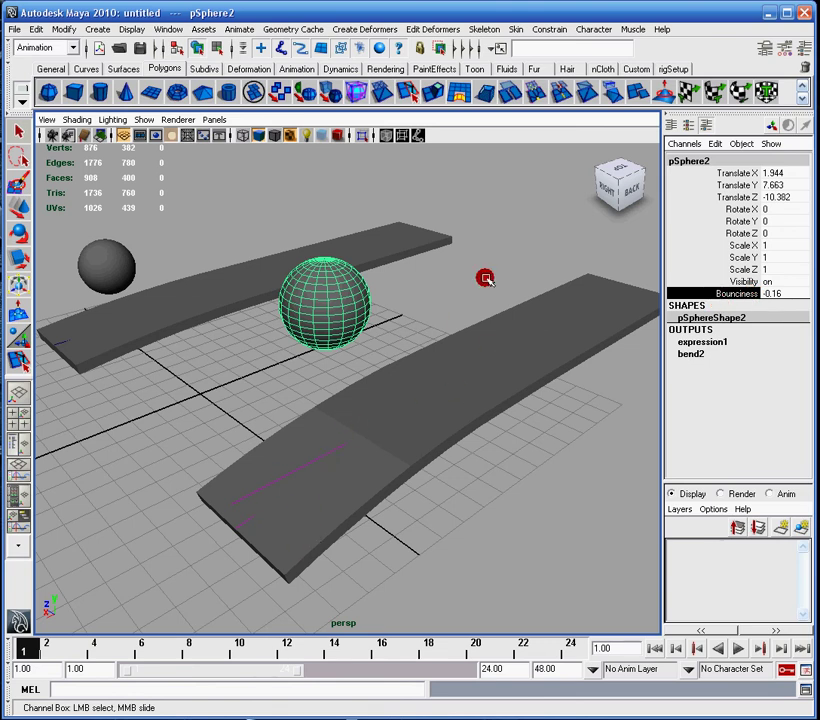
pyautogui.keyDown('alt'); pyautogui.moveTo(485, 278); pyautogui.dragTo(190, 498); pyautogui.keyUp('alt')
pyautogui.moveTo(474, 326); pyautogui.dragTo(244, 359, button='middle')
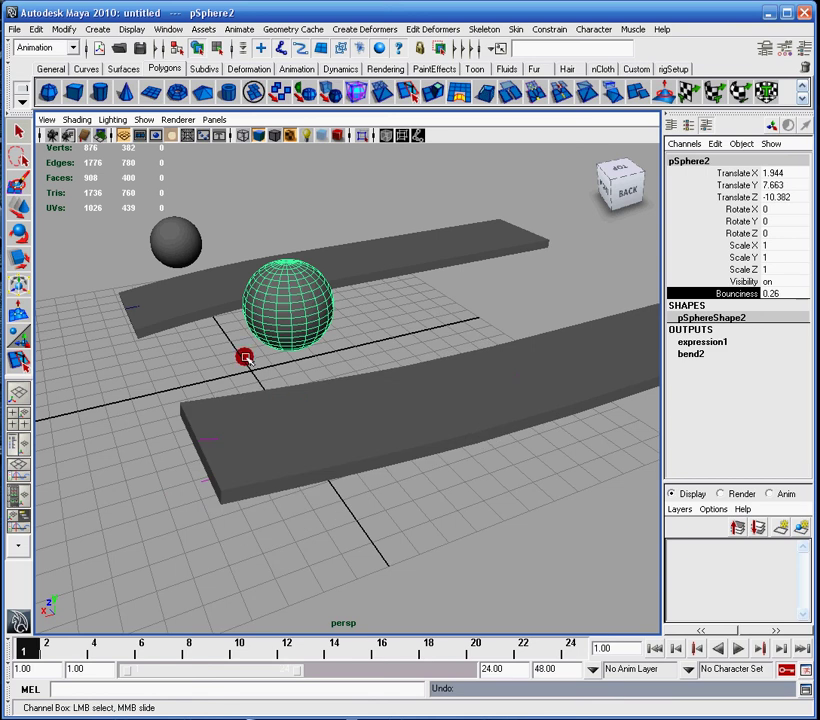
pyautogui.keyDown('alt'); pyautogui.moveTo(289, 339); pyautogui.dragTo(332, 319); pyautogui.keyUp('alt')
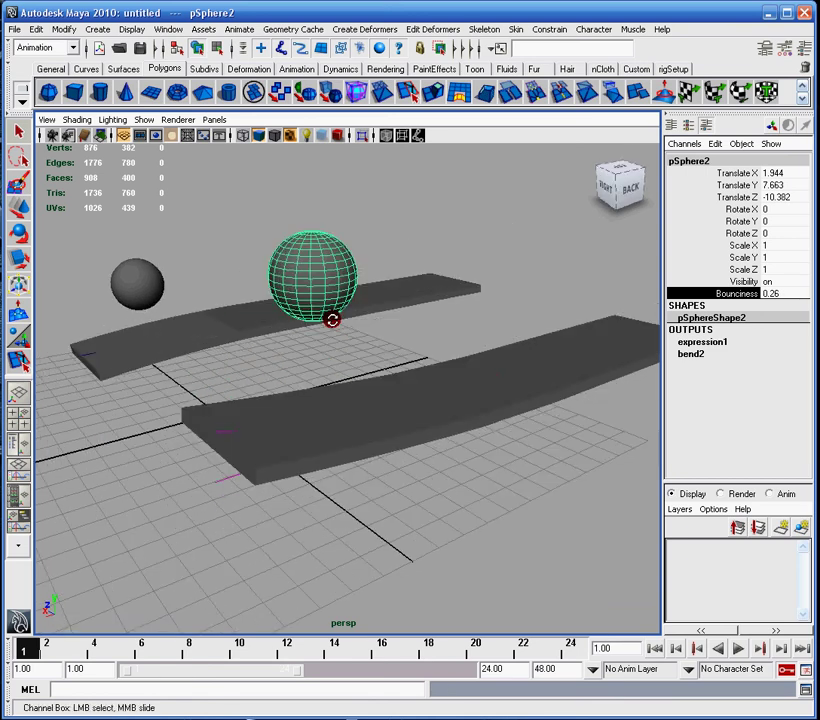
pyautogui.hotkey('ctrl', 'z')
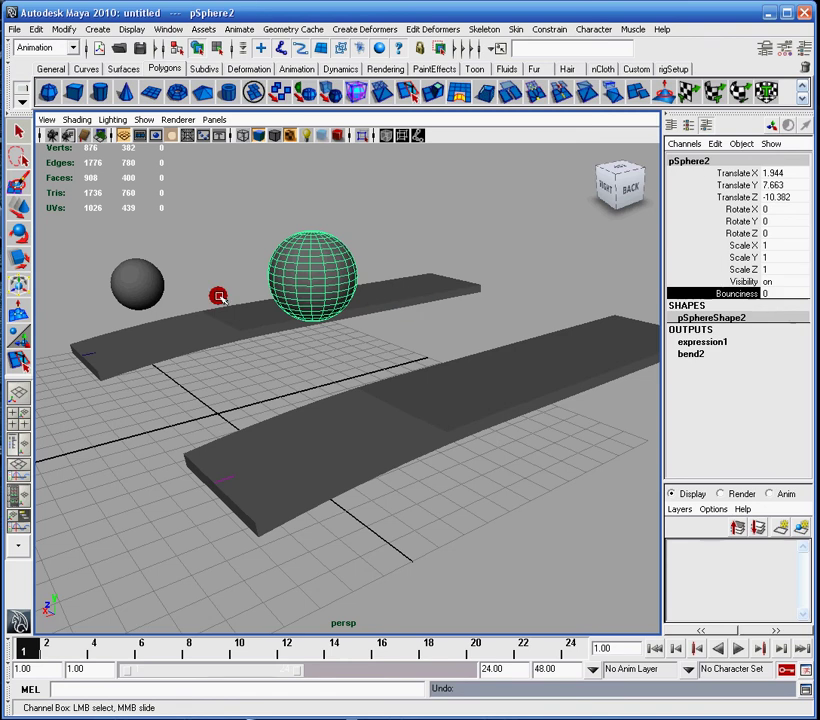
# Step: Raise the first ball higher above the board
pyautogui.keyDown('alt'); pyautogui.moveTo(220, 293); pyautogui.dragTo(366, 307); pyautogui.keyUp('alt')
pyautogui.keyDown('alt'); pyautogui.moveTo(366, 307); pyautogui.dragTo(490, 373, button='right'); pyautogui.keyUp('alt')
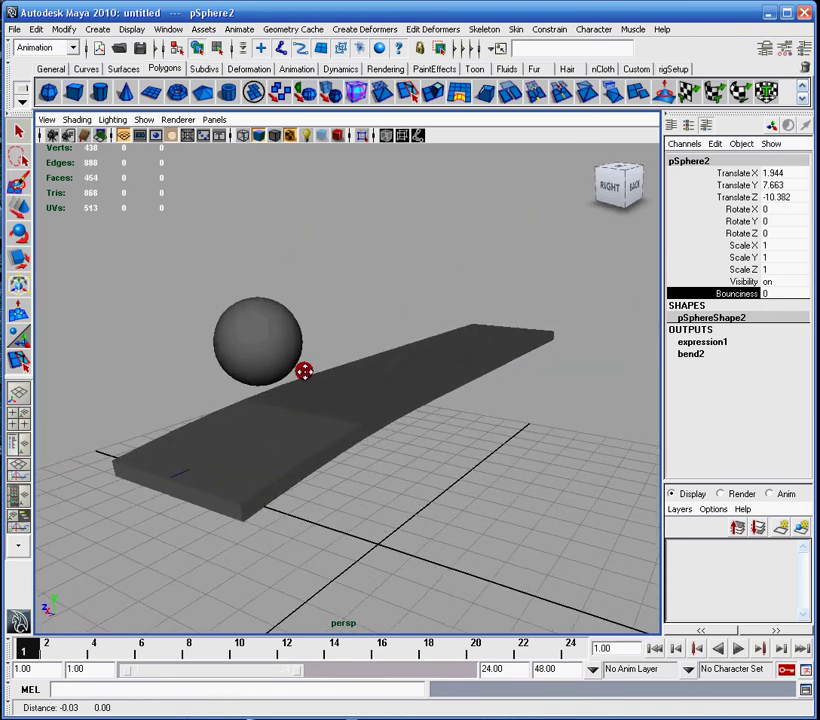
pyautogui.keyDown('alt'); pyautogui.moveTo(302, 370); pyautogui.dragTo(326, 353); pyautogui.keyUp('alt')
pyautogui.click(303, 340)
pyautogui.press('w')
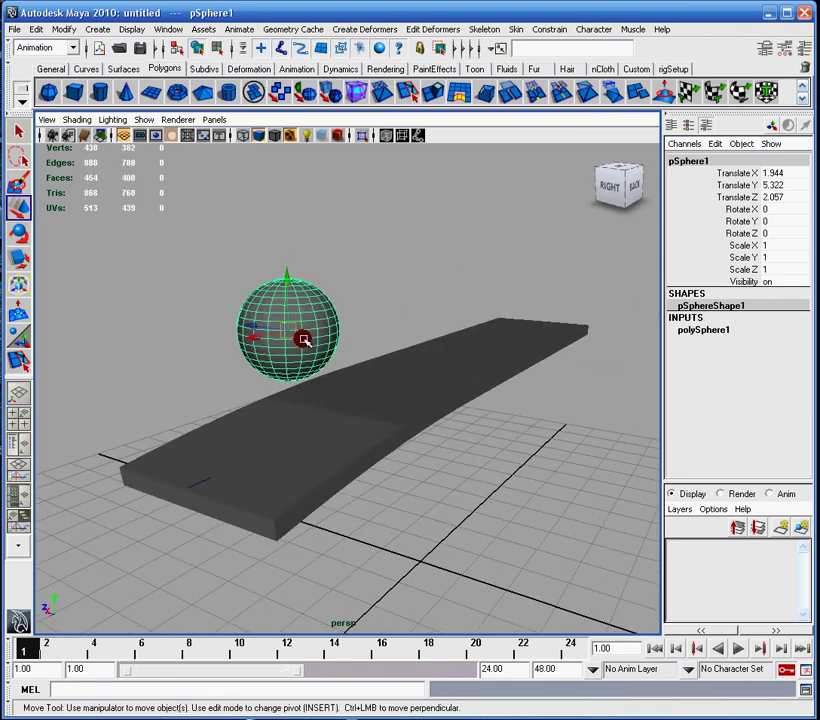
pyautogui.moveTo(287, 283); pyautogui.dragTo(291, 232)
# Step: Lower the ball toward the board, then reselect the first ball and raise it again
pyautogui.keyDown('alt'); pyautogui.moveTo(291, 232); pyautogui.dragTo(426, 279, button='right'); pyautogui.keyUp('alt')
pyautogui.scroll(5, 320, 335)
pyautogui.keyDown('alt'); pyautogui.moveTo(326, 341); pyautogui.dragTo(421, 326, button='middle'); pyautogui.keyUp('alt')
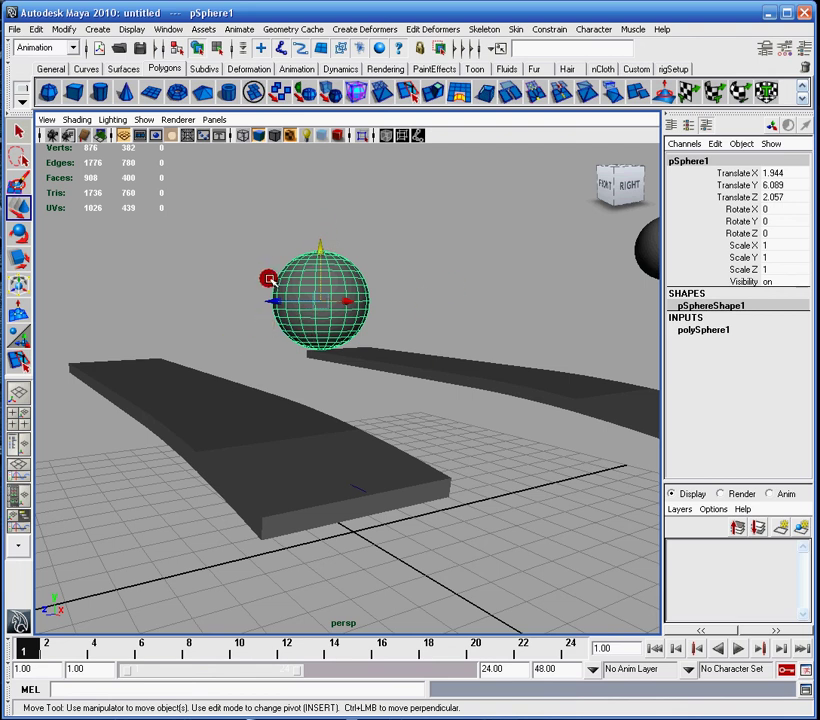
pyautogui.keyDown('alt'); pyautogui.moveTo(292, 275); pyautogui.dragTo(330, 290); pyautogui.keyUp('alt')
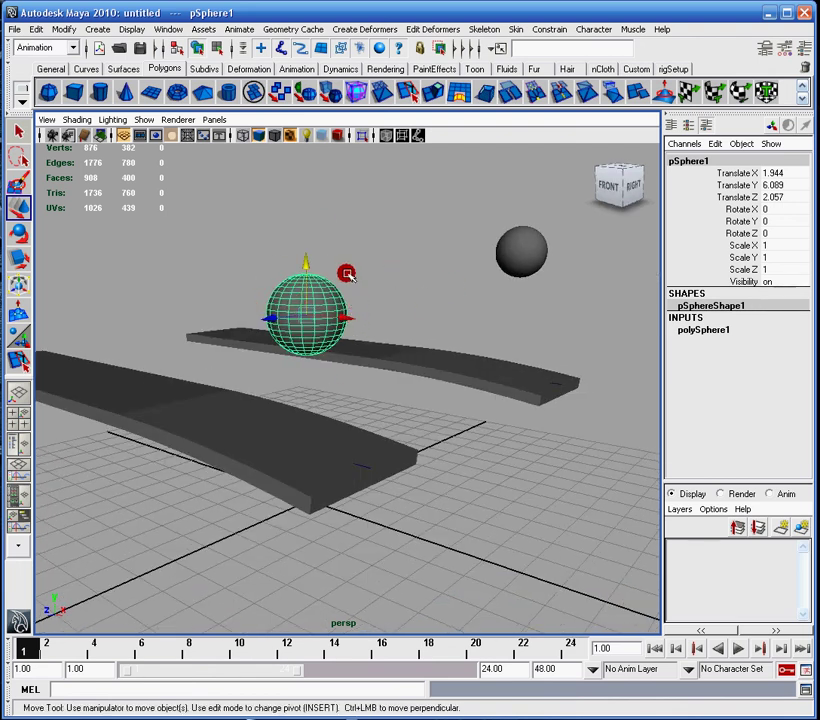
pyautogui.moveTo(312, 262)
pyautogui.mouseDown()
pyautogui.moveTo(298, 315)
pyautogui.moveTo(304, 275)
pyautogui.mouseUp()
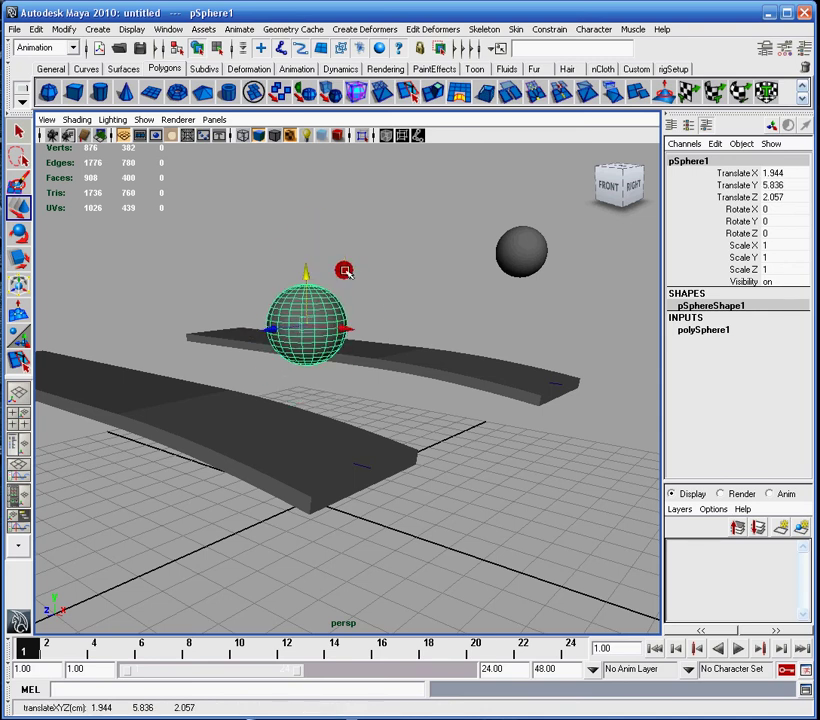
pyautogui.click(527, 256)
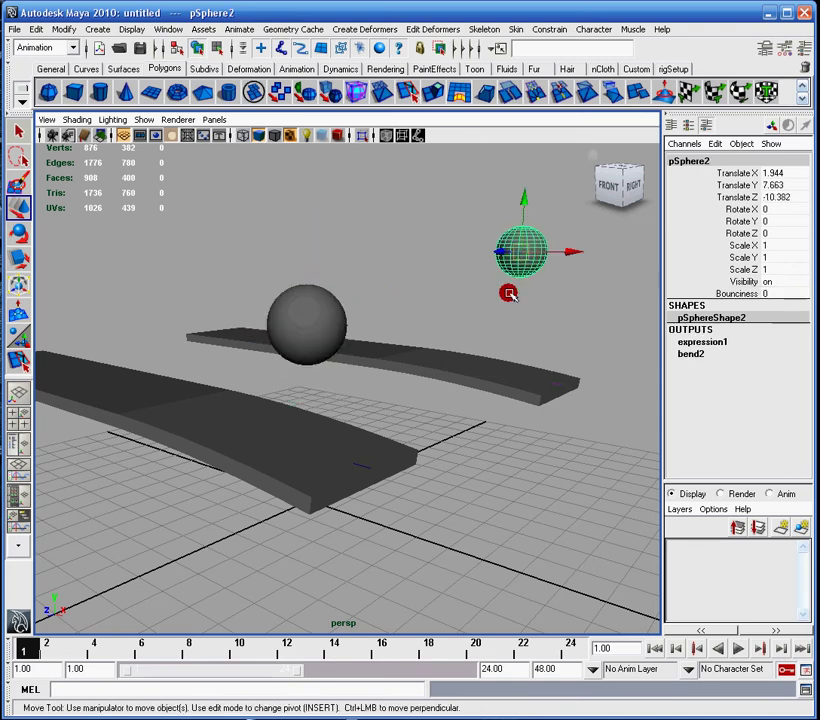
pyautogui.click(307, 313)
pyautogui.moveTo(307, 267); pyautogui.dragTo(311, 225)
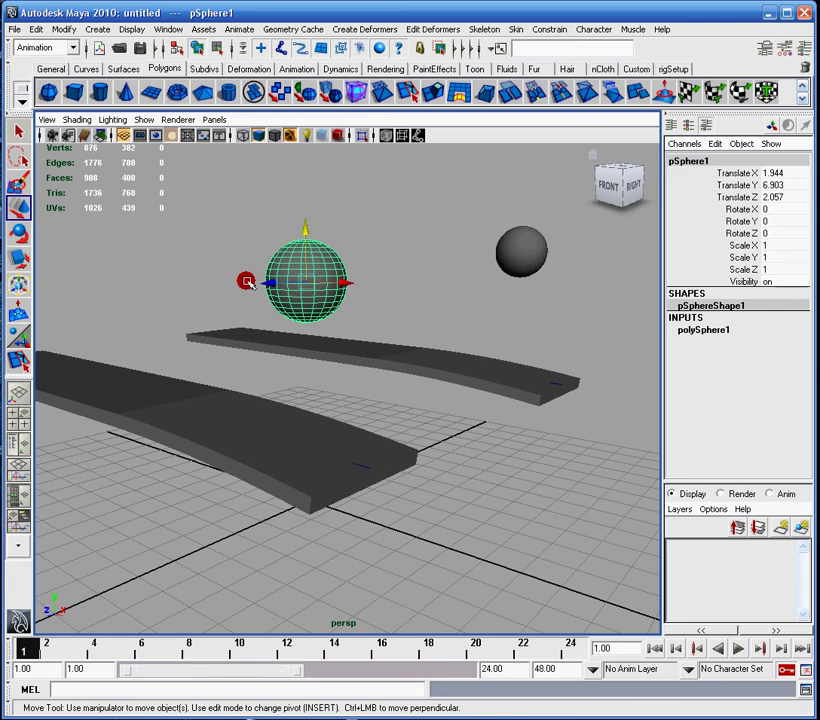
# Step: Test the front plank's bend3 Curvature at 0.31, then undo it back to 0
pyautogui.click(357, 449)
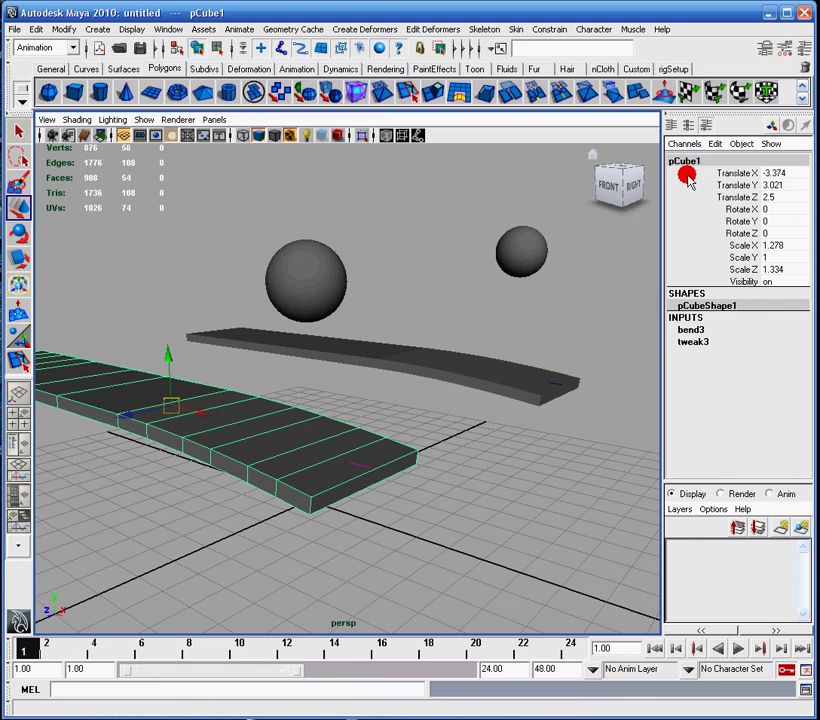
pyautogui.keyDown('alt'); pyautogui.moveTo(432, 357); pyautogui.dragTo(441, 324); pyautogui.keyUp('alt')
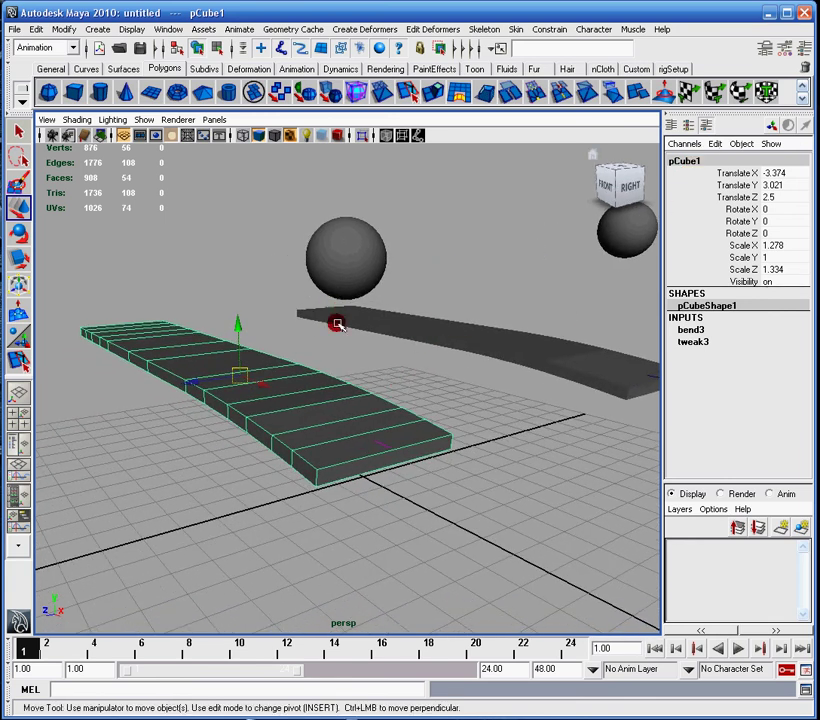
pyautogui.click(688, 330)
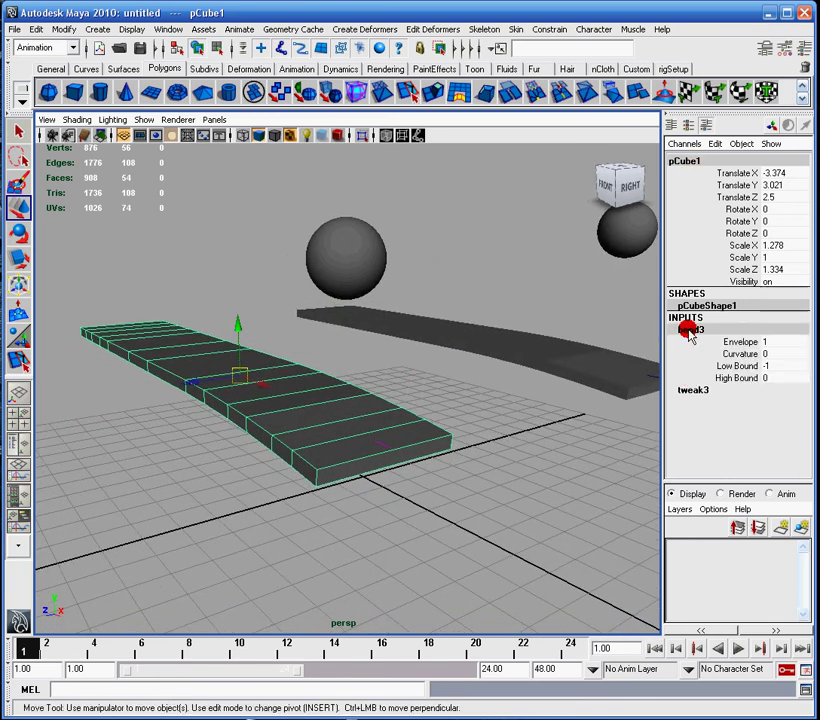
pyautogui.click(745, 353)
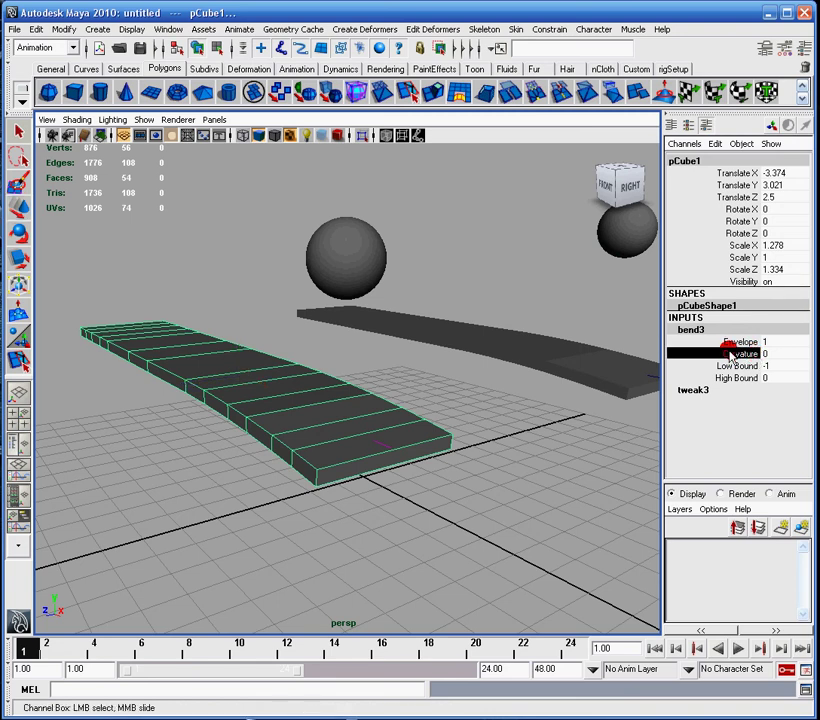
pyautogui.moveTo(621, 354); pyautogui.dragTo(733, 360, button='middle')
pyautogui.hotkey('ctrl', 'z')
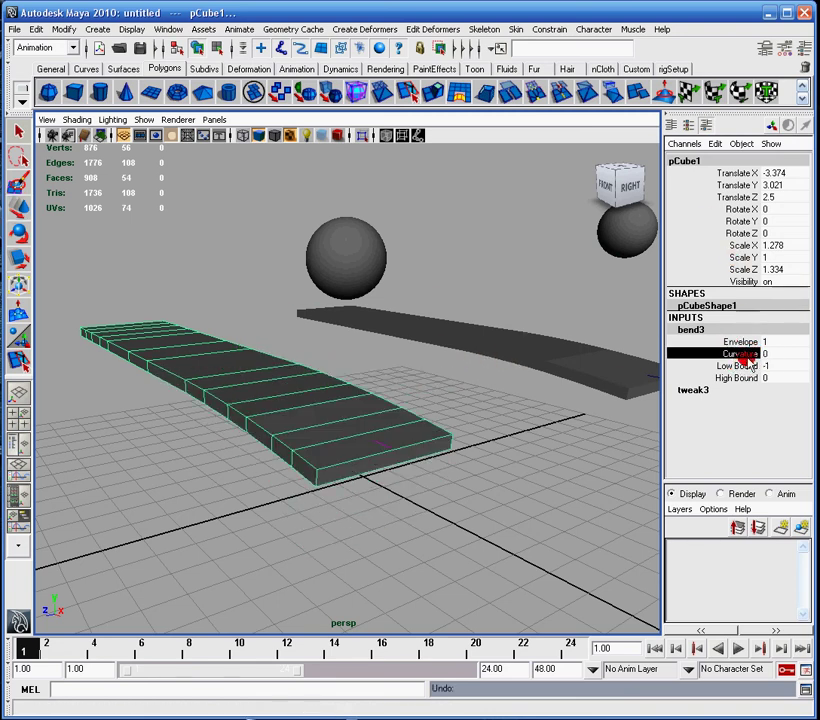
pyautogui.click(714, 143)
pyautogui.click(722, 158)
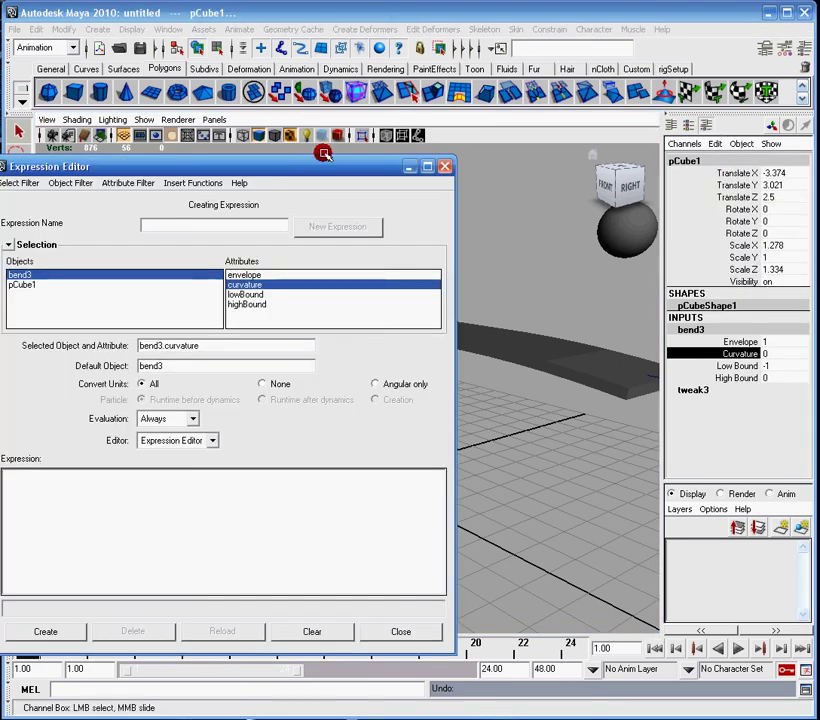
pyautogui.moveTo(326, 156); pyautogui.dragTo(437, 145)
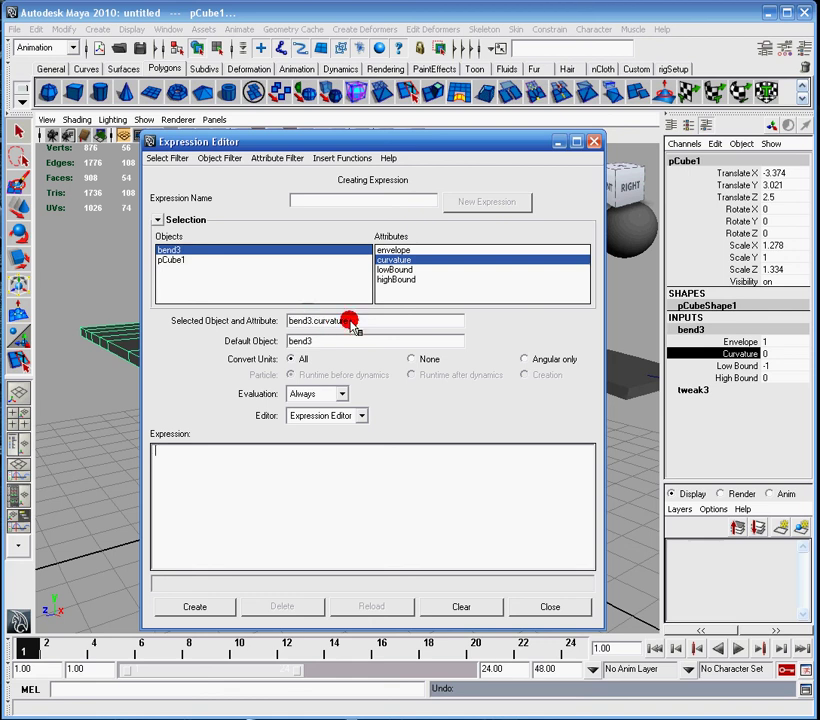
pyautogui.moveTo(375, 320); pyautogui.dragTo(225, 318)
pyautogui.hotkey('ctrl', 'c')
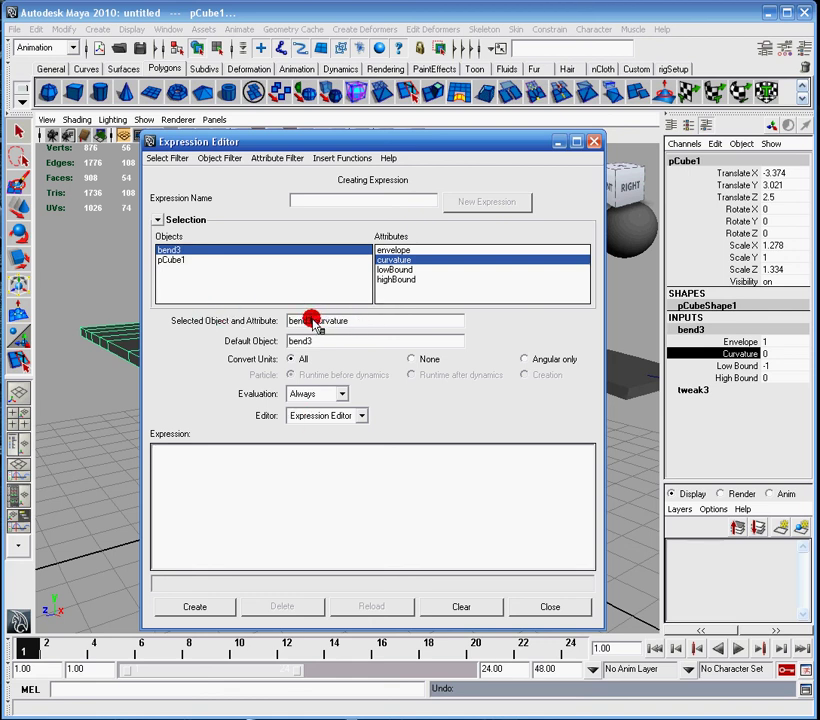
pyautogui.moveTo(348, 322); pyautogui.dragTo(322, 326)
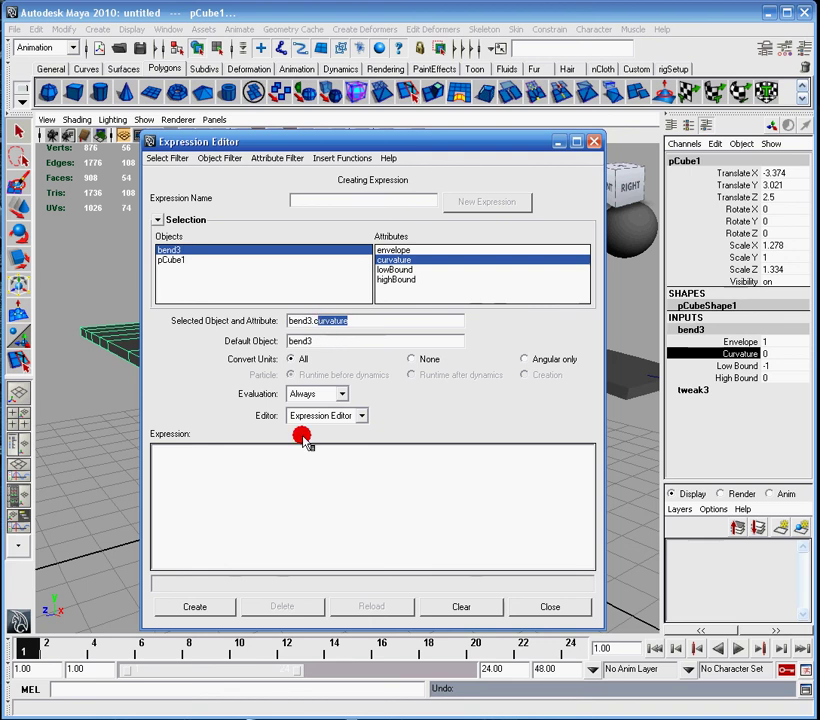
pyautogui.click(330, 527)
pyautogui.hotkey('ctrl', 'v')
pyautogui.hotkey('ctrl', 'a')
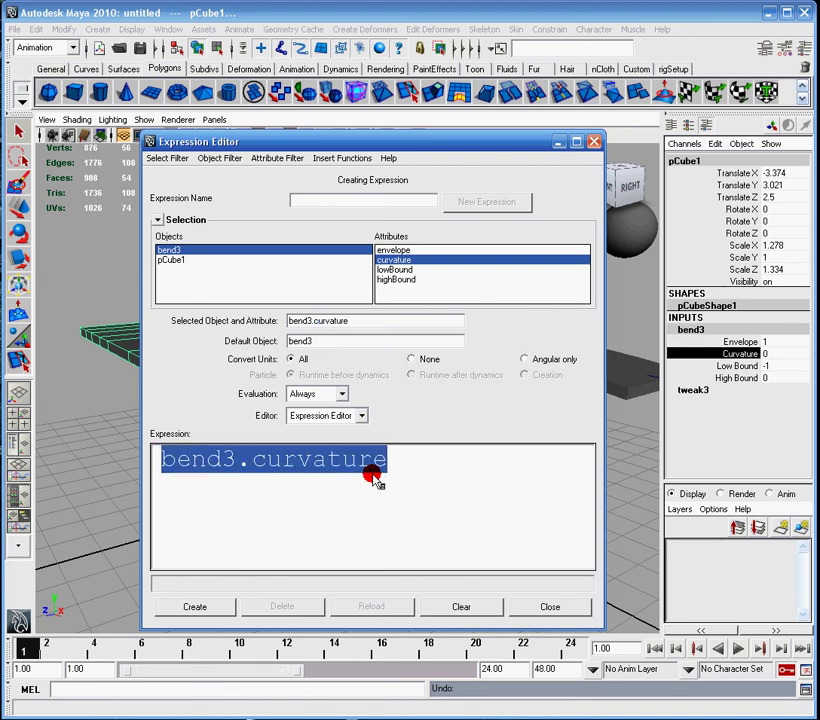
pyautogui.click(380, 476)
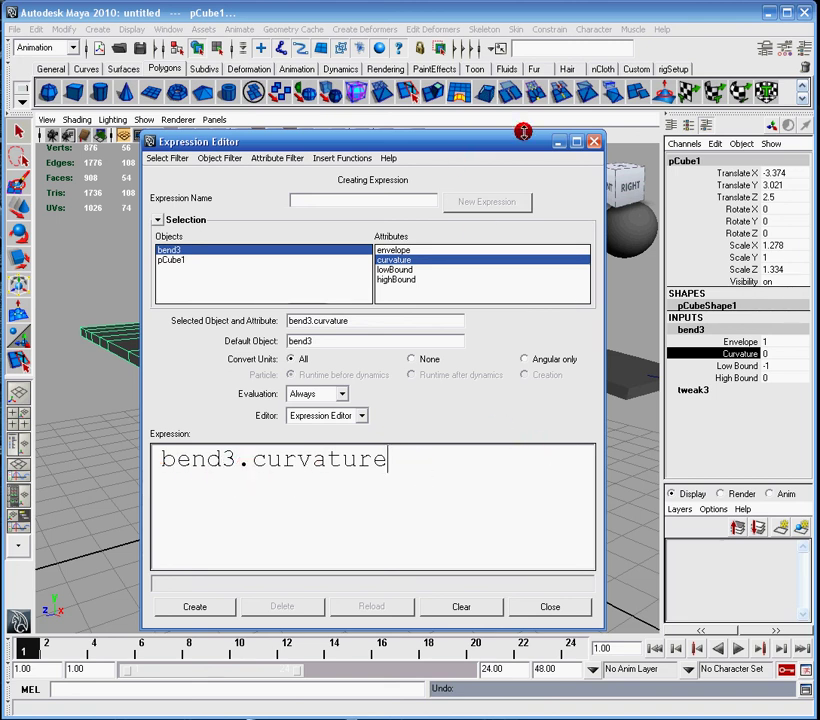
pyautogui.moveTo(515, 141); pyautogui.dragTo(500, 124)
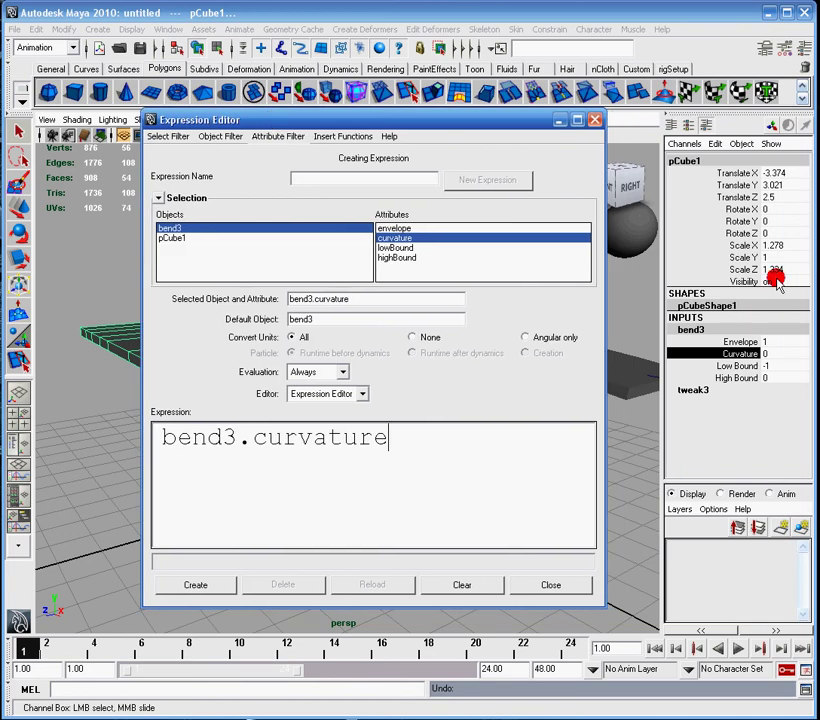
pyautogui.moveTo(162, 437); pyautogui.dragTo(388, 437)
pyautogui.click(594, 120)
# Step: Select pSphere1 and open Modify > Add Attribute to create a Float attribute named bounciness
pyautogui.press('w')
pyautogui.click(335, 270)
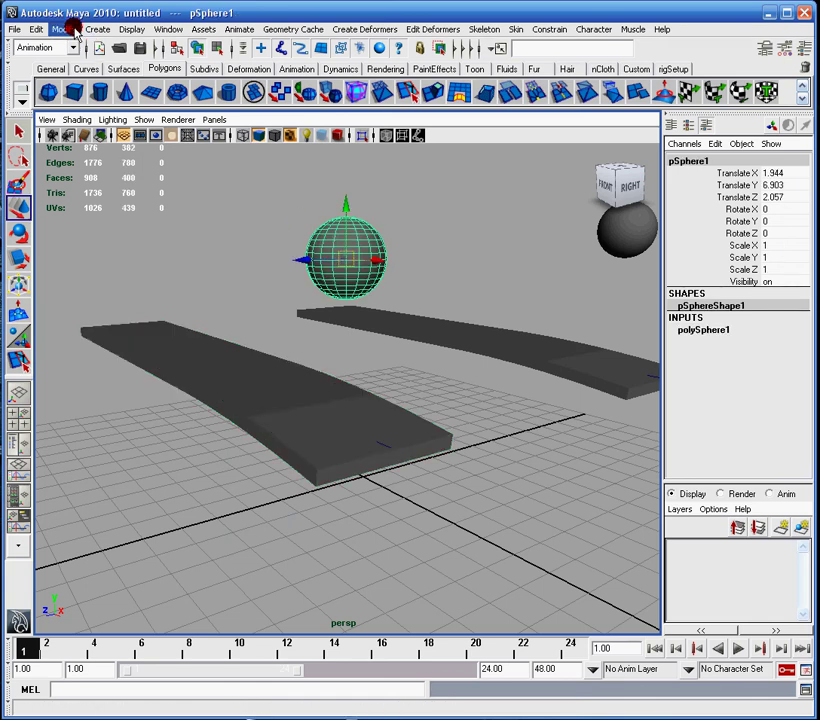
pyautogui.click(70, 28)
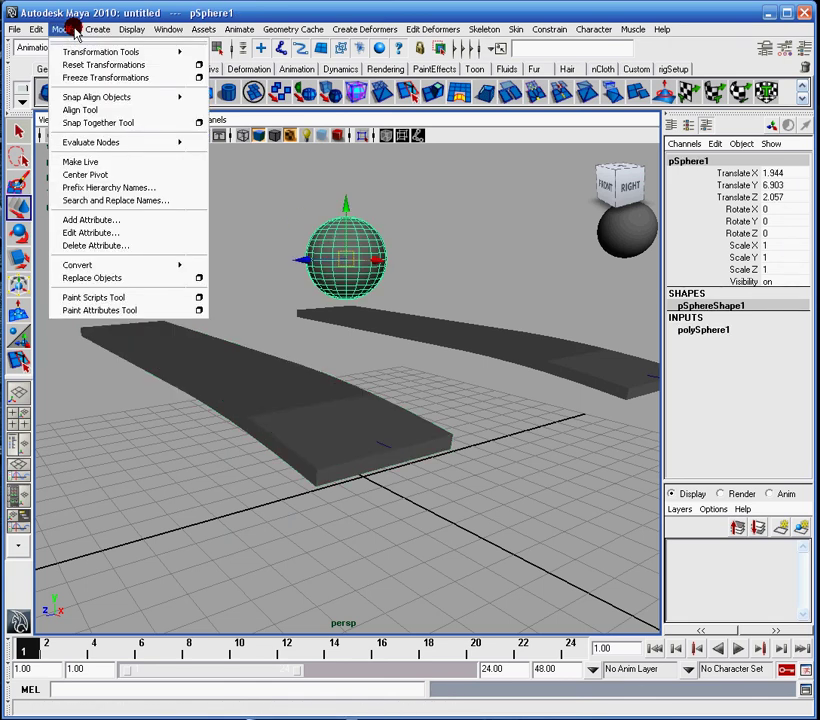
pyautogui.click(98, 220)
pyautogui.moveTo(251, 289); pyautogui.dragTo(315, 186)
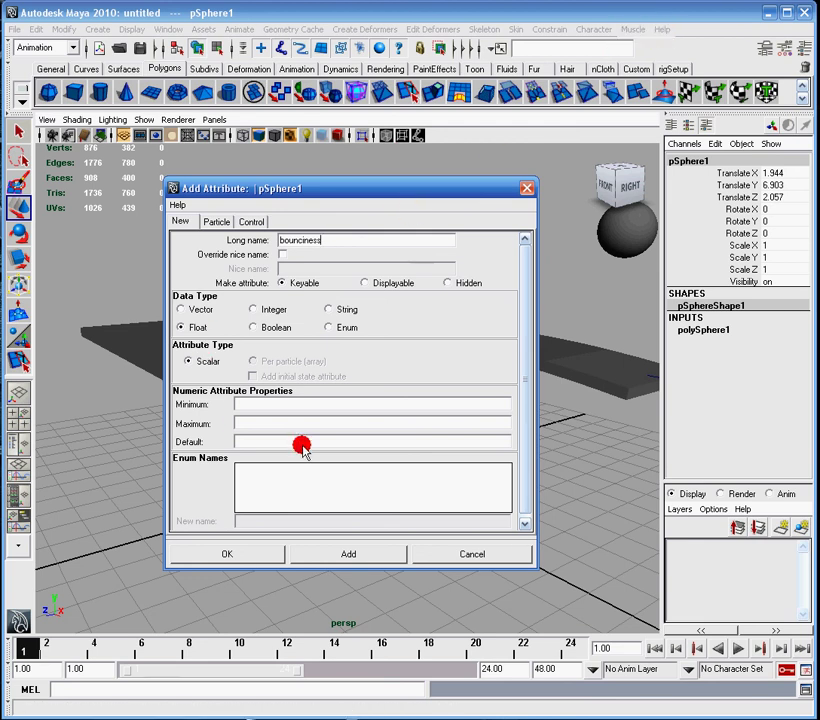
# Step: Add the bounciness attribute, then open bend3's Curvature in the Expression Editor
pyautogui.click(233, 556)
pyautogui.click(395, 421)
pyautogui.click(685, 329)
pyautogui.click(742, 353)
pyautogui.click(715, 144)
pyautogui.click(740, 160)
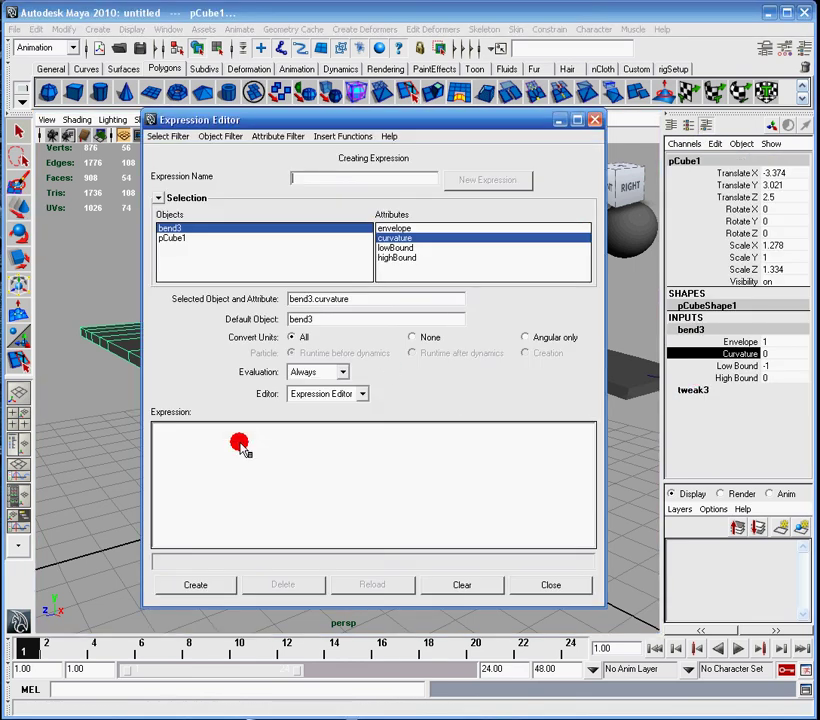
# Step: Write the expression bend3.curvature = pSphere1.bounciness
pyautogui.hotkey('ctrl', 'a')
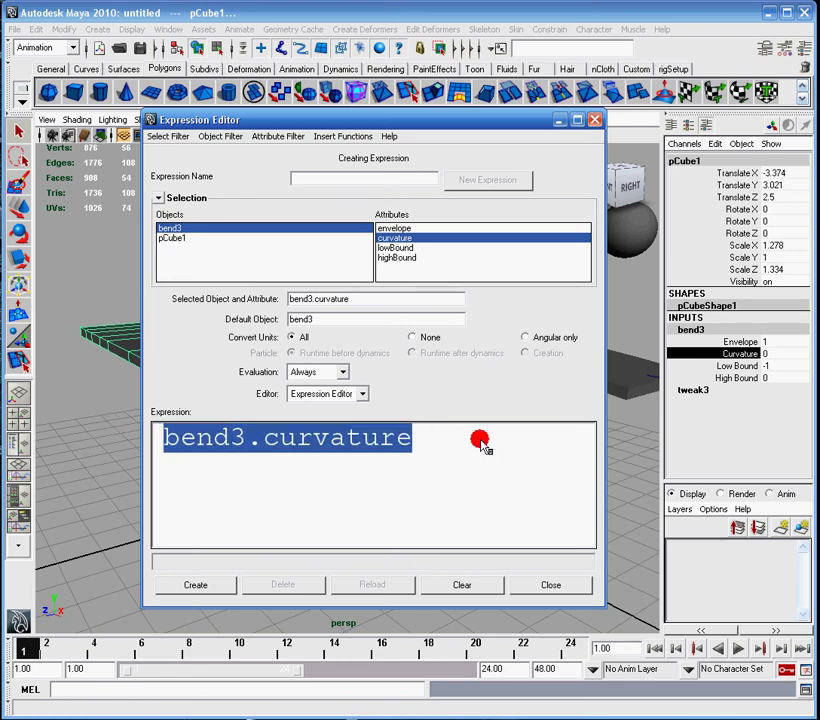
pyautogui.click(437, 443)
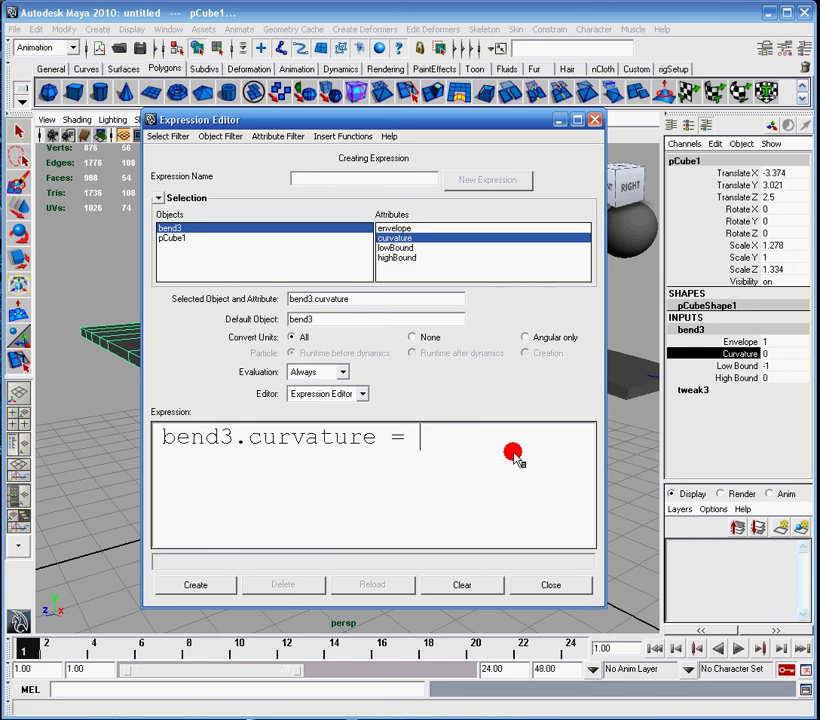
pyautogui.moveTo(400, 116); pyautogui.dragTo(457, 110)
pyautogui.write('pSphere1')
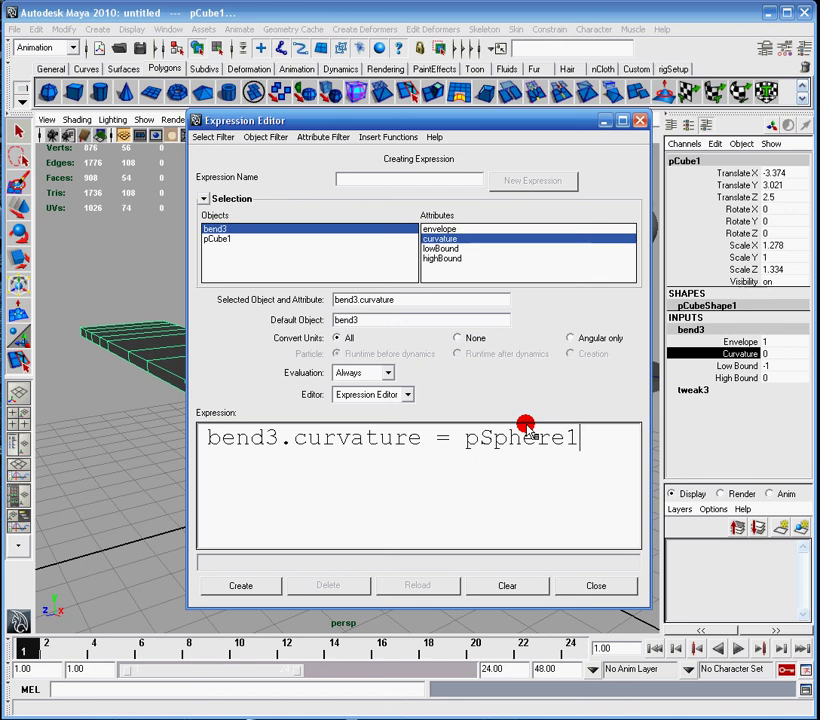
pyautogui.write('.bouncier')
pyautogui.press('BackSpace')
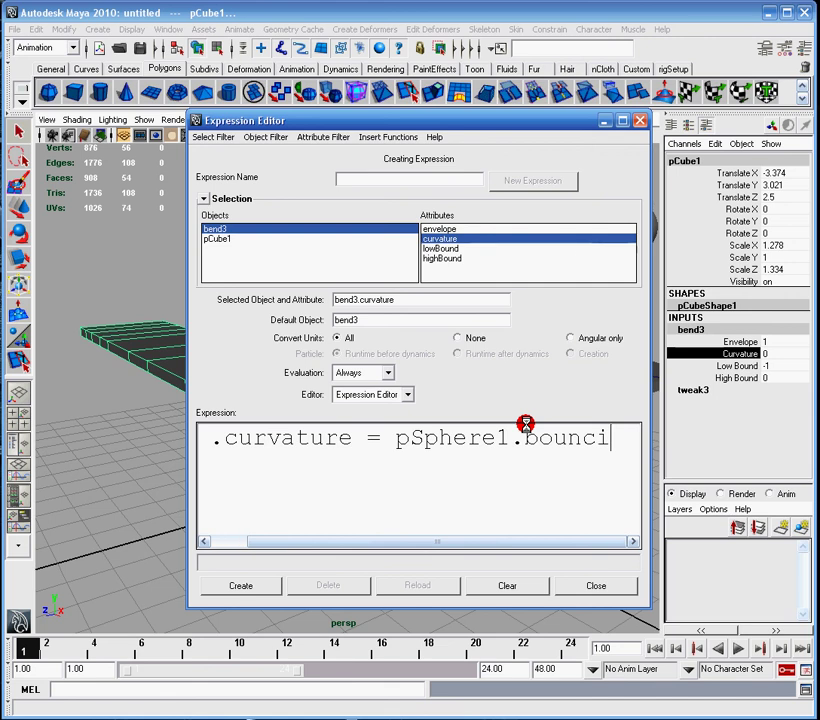
pyautogui.write('ness')
pyautogui.moveTo(498, 541); pyautogui.dragTo(351, 542)
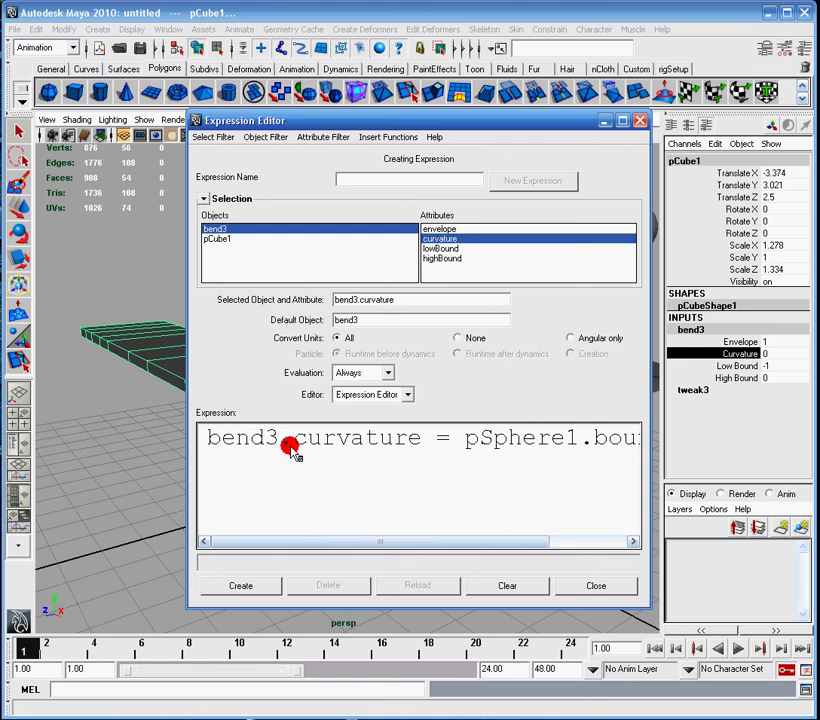
pyautogui.moveTo(434, 541); pyautogui.dragTo(512, 541)
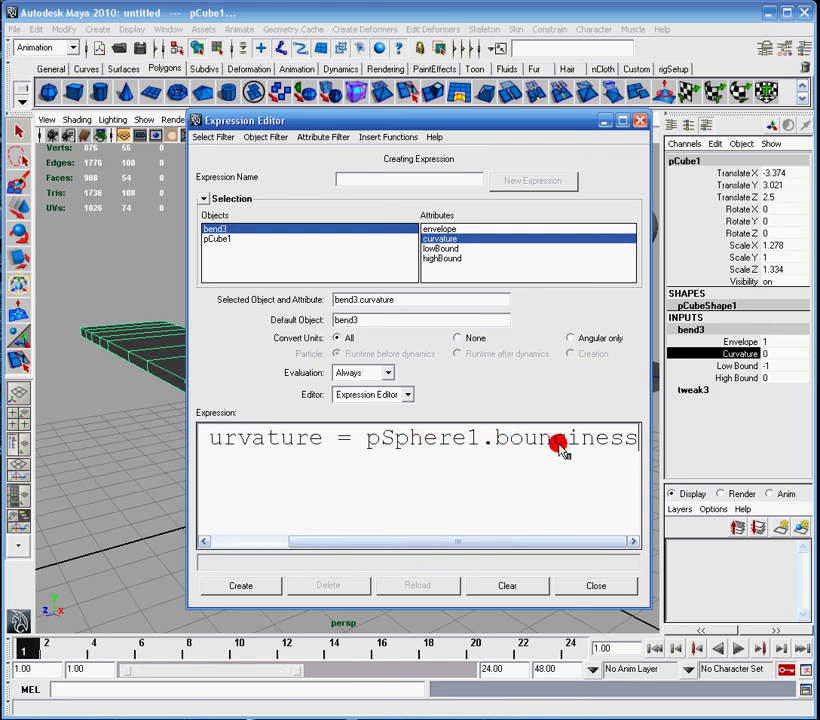
pyautogui.moveTo(481, 441); pyautogui.dragTo(639, 440)
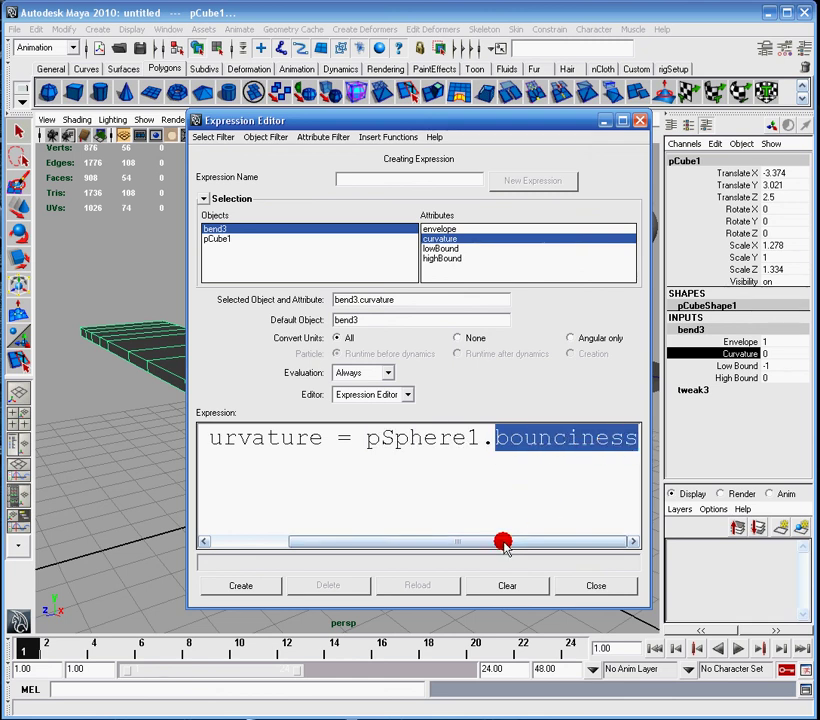
# Step: Create the curvature-to-bounciness expression and close the Expression Editor
pyautogui.moveTo(504, 541); pyautogui.dragTo(230, 567)
pyautogui.click(240, 585)
pyautogui.click(600, 586)
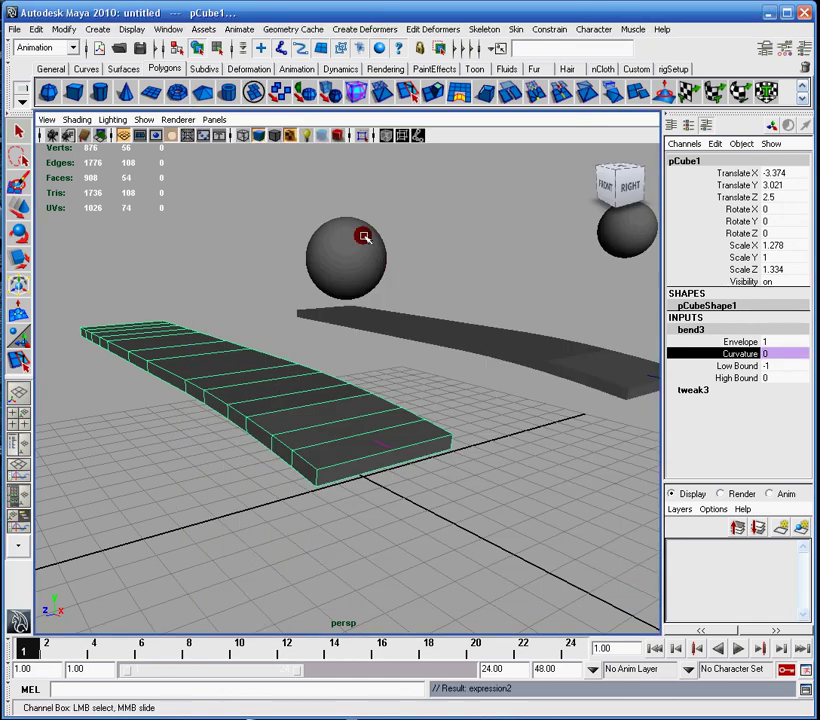
# Step: Vary pSphere1's Bounciness to watch the board bend, then undo it to 0
pyautogui.click(366, 238)
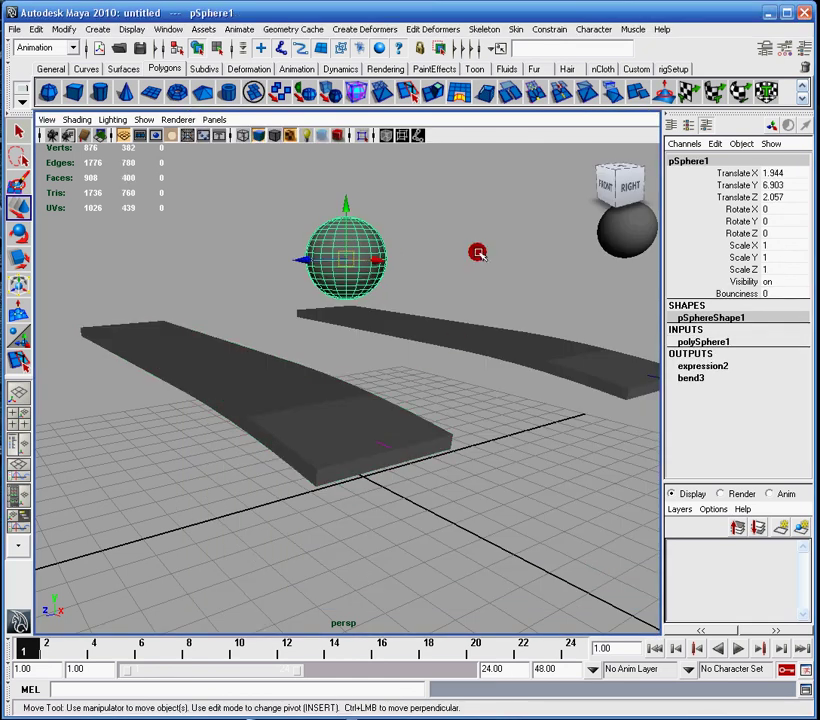
pyautogui.click(737, 294)
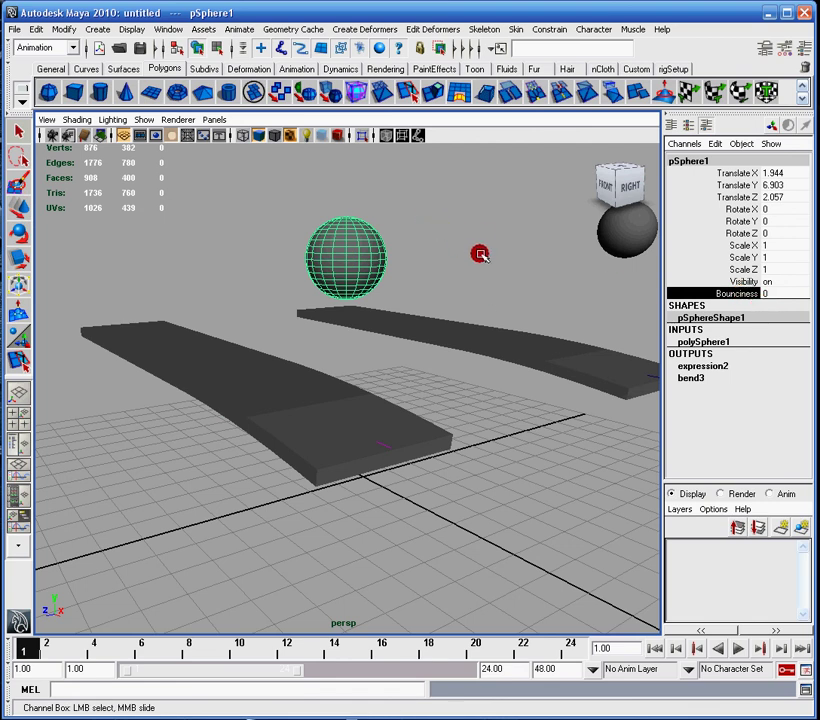
pyautogui.moveTo(513, 246); pyautogui.dragTo(490, 225, button='middle')
pyautogui.hotkey('ctrl', 'z')
pyautogui.hotkey('ctrl', 'z')
pyautogui.keyDown('alt'); pyautogui.moveTo(375, 248); pyautogui.dragTo(333, 308); pyautogui.keyUp('alt')
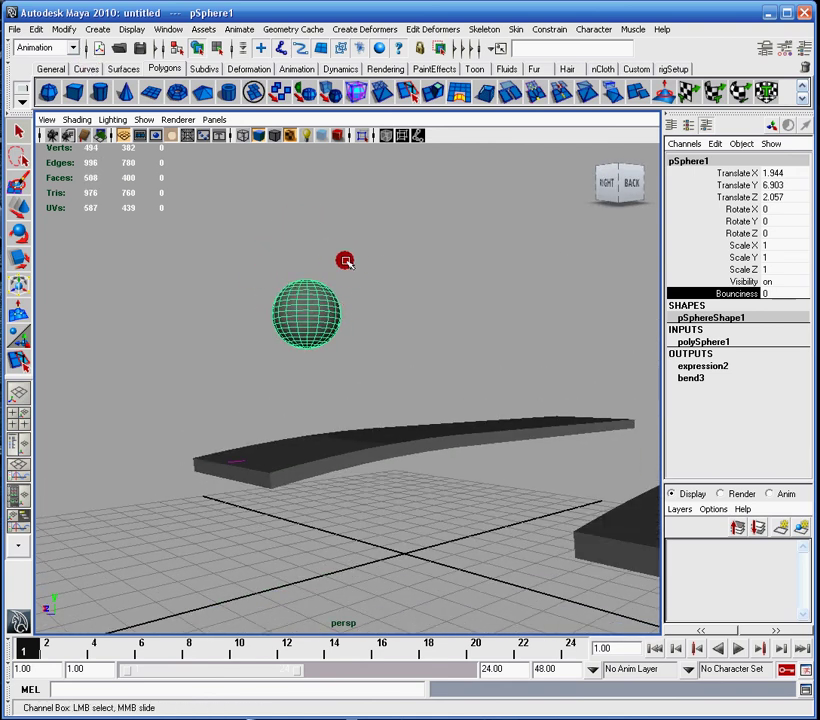